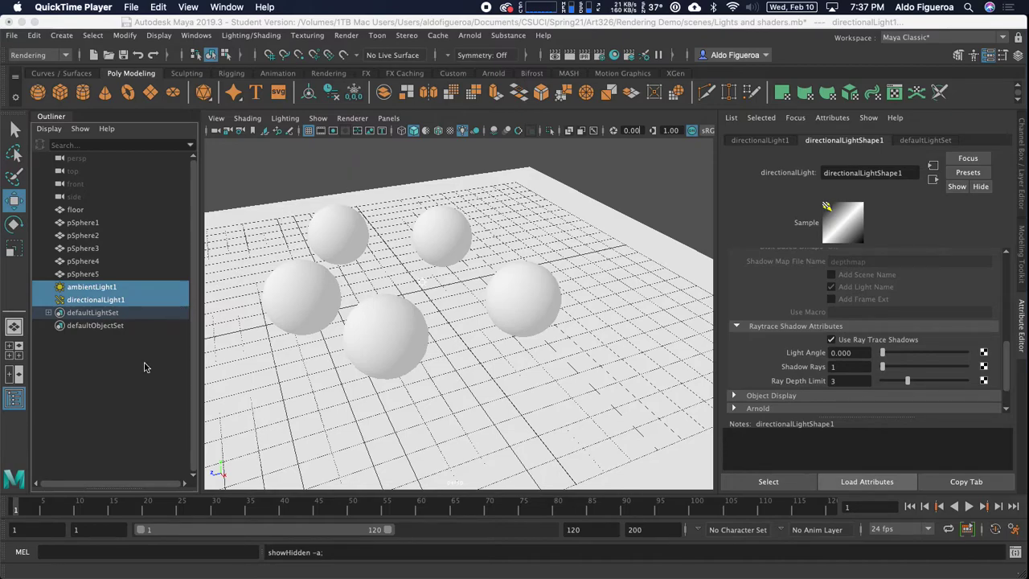
Select ambientLight1 and directionalLight1 in the Outliner and hide them with Ctrl+H
left_click(129, 287)
left_click(127, 297, "shift")
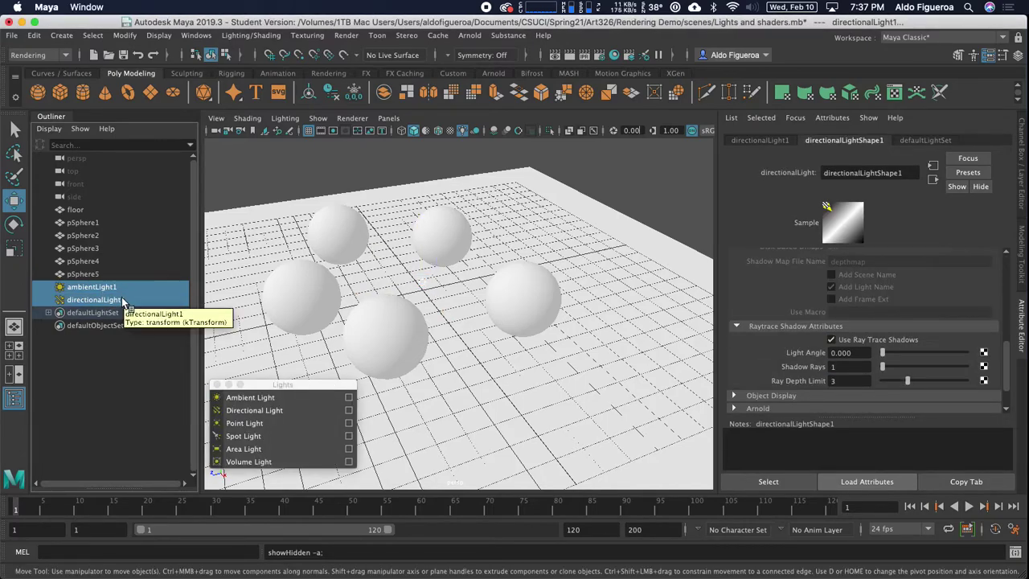
key("ctrl+h")
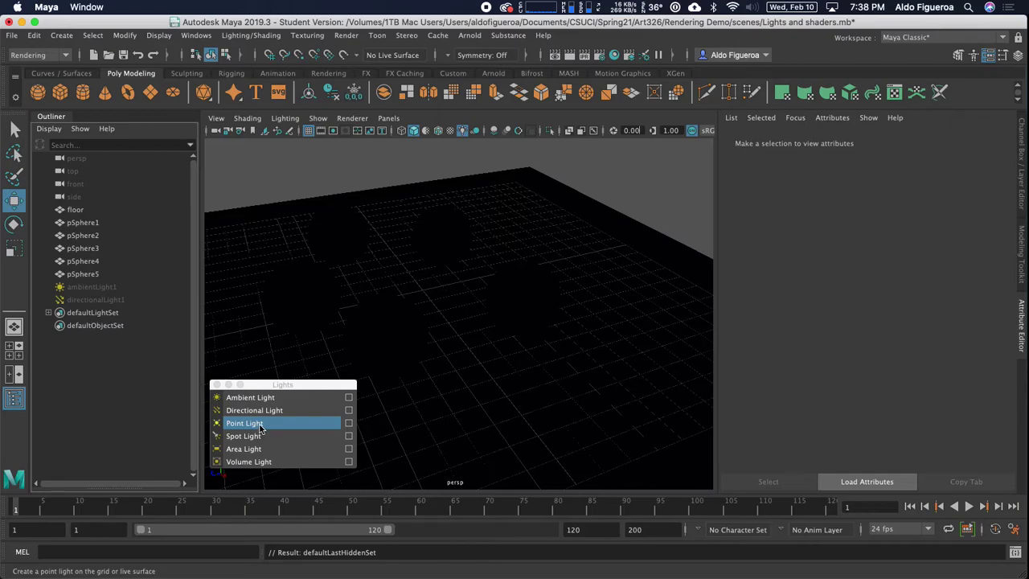
Create pointLight1 with Cast shadows on and raise it above the spheres along Y
left_click(349, 423)
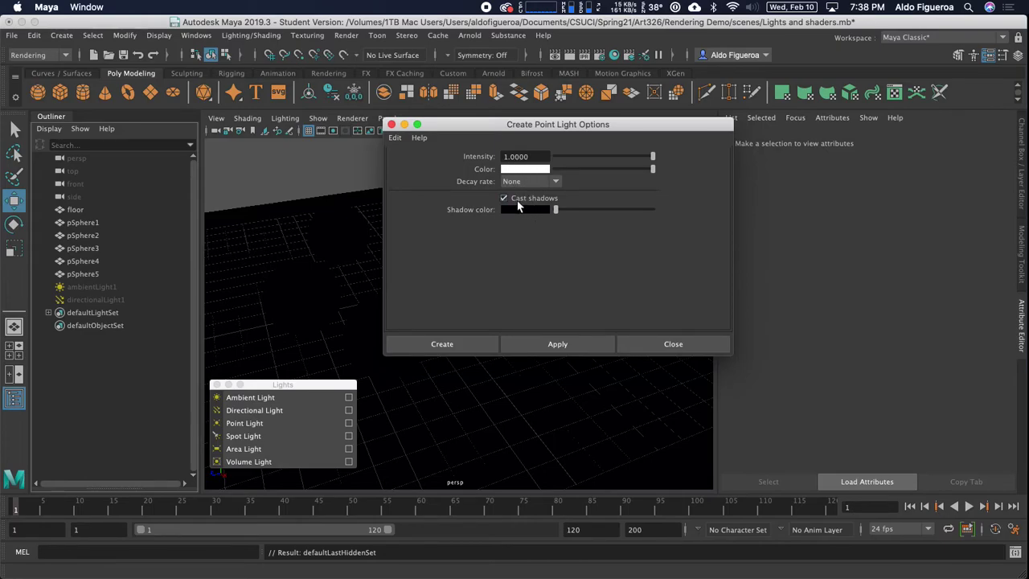
left_click(467, 345)
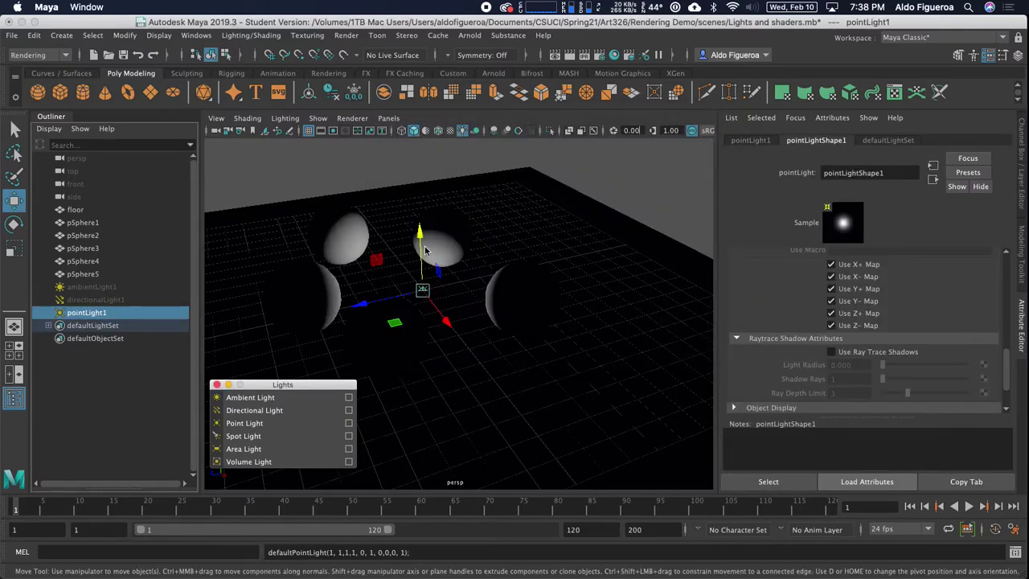
left_click_drag(421, 233, 425, 203)
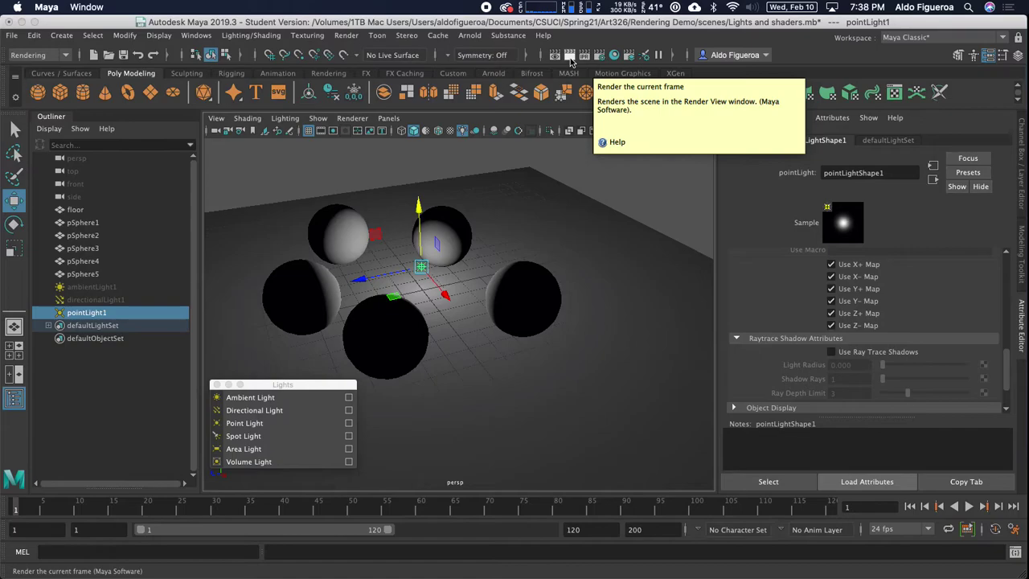
left_click(570, 56)
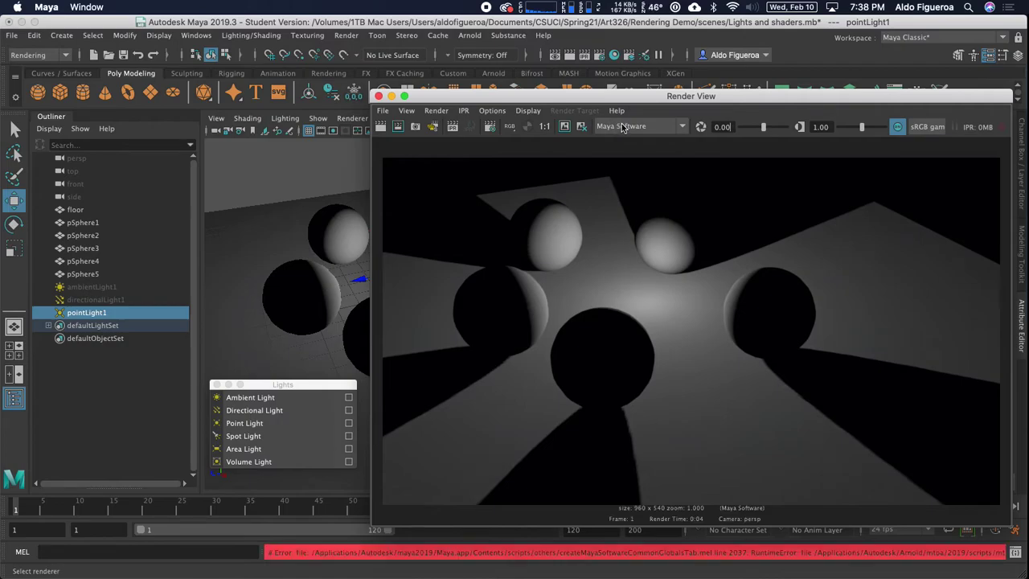
left_click_drag(641, 96, 595, 95)
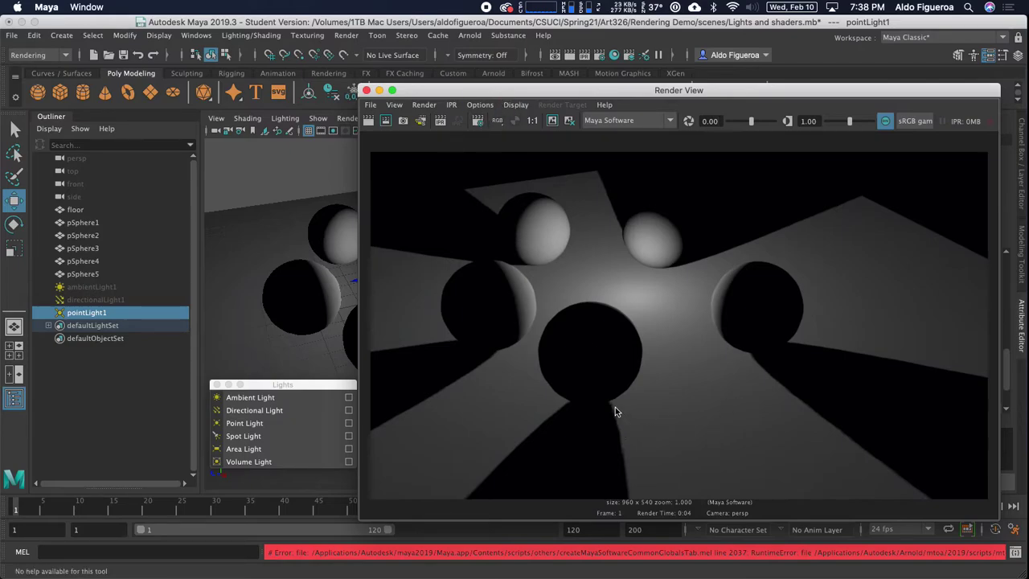
left_click(366, 90)
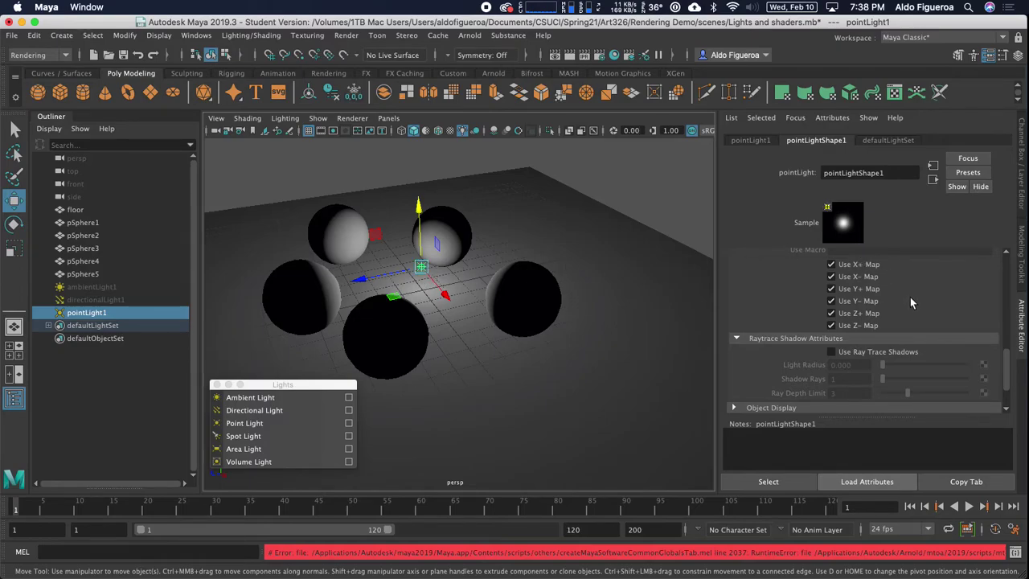
Turn off Use Depth Map Shadows on pointLightShape1 and render the shadowless frame
scroll(913, 301, "up", 10)
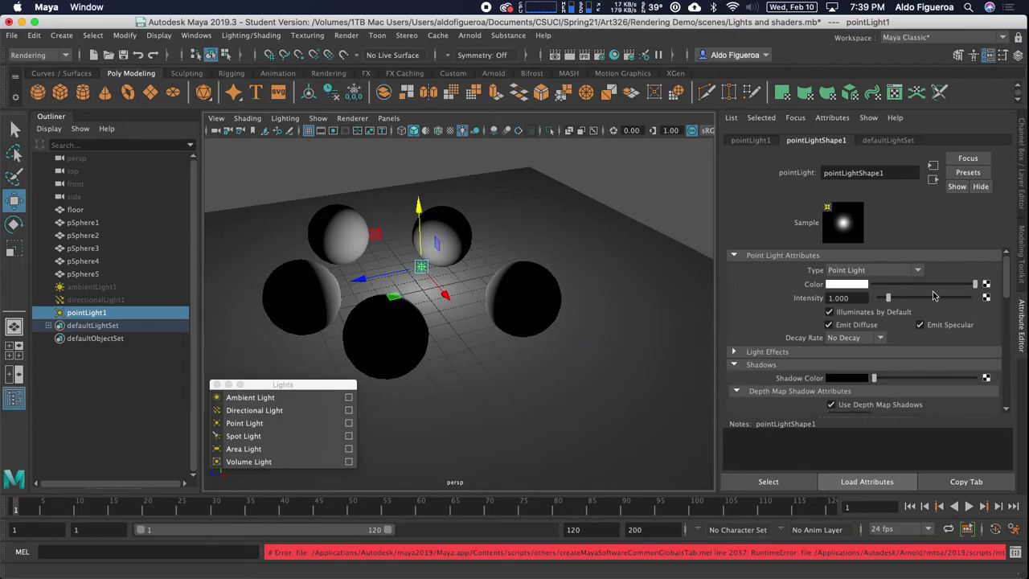
scroll(832, 288, "down", 2)
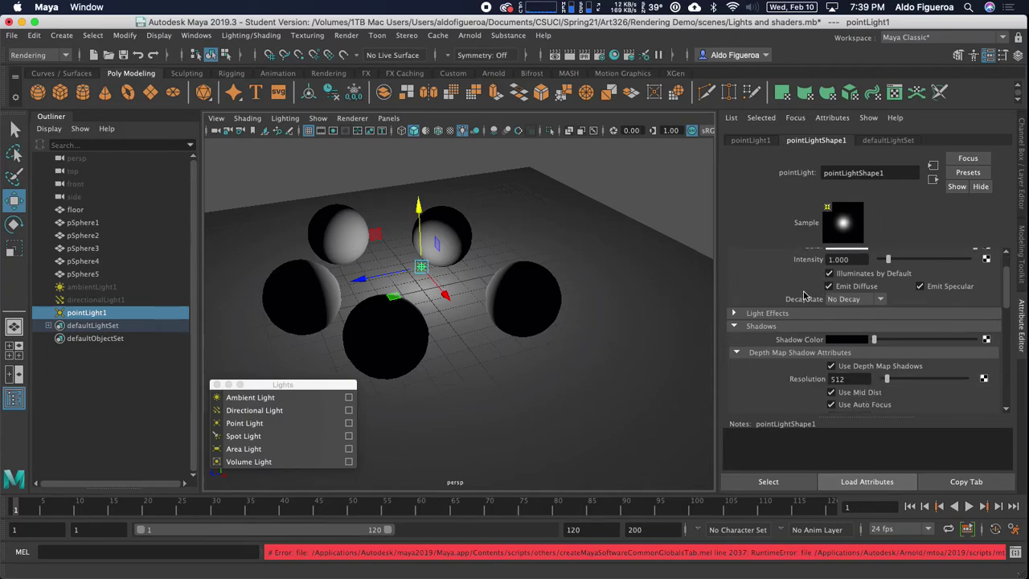
scroll(804, 296, "down", 2)
scroll(802, 295, "down", 2)
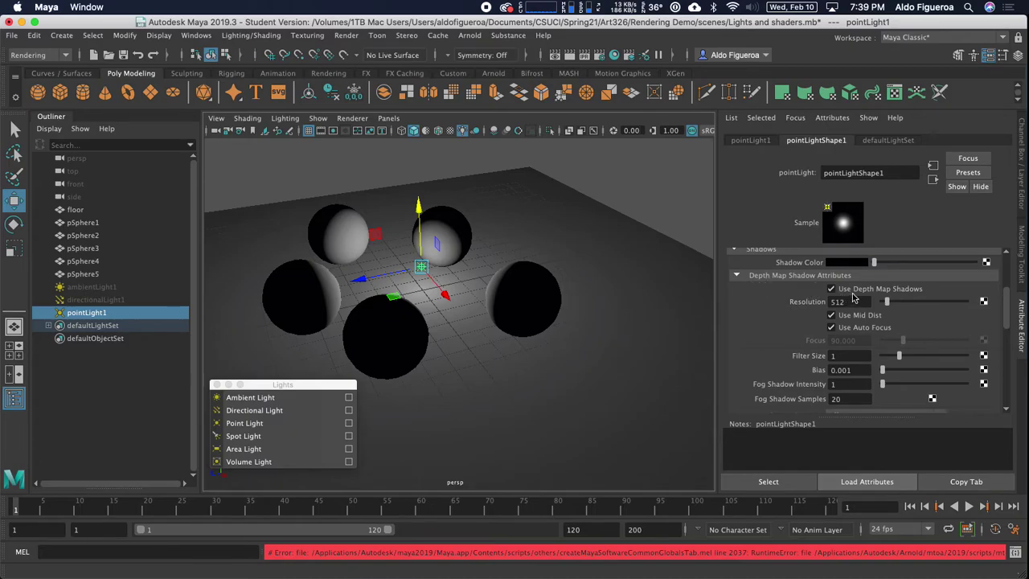
scroll(853, 299, "down", 2)
scroll(852, 298, "down", 1)
scroll(844, 294, "up", 1)
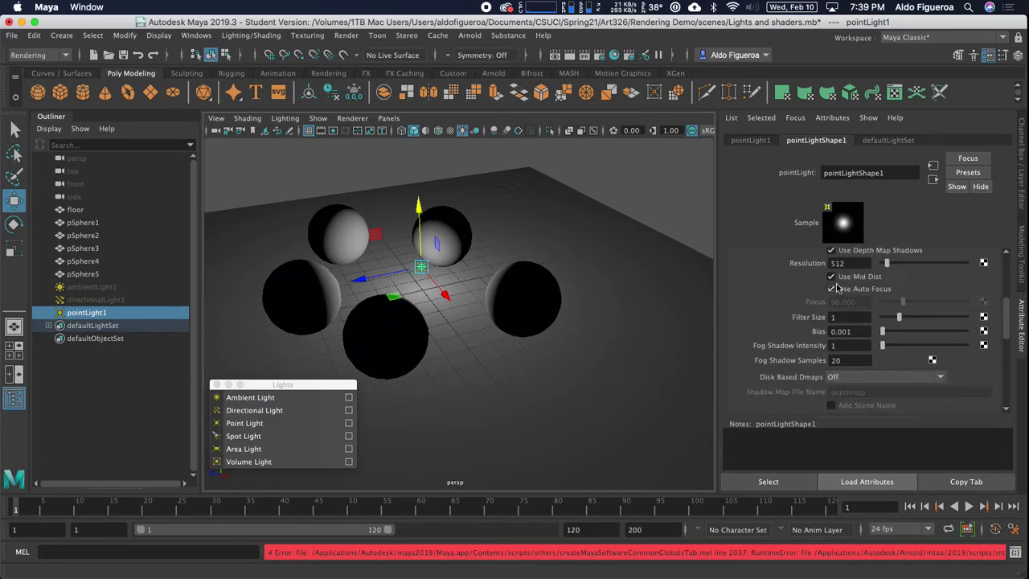
scroll(836, 292, "up", 1)
left_click(832, 289)
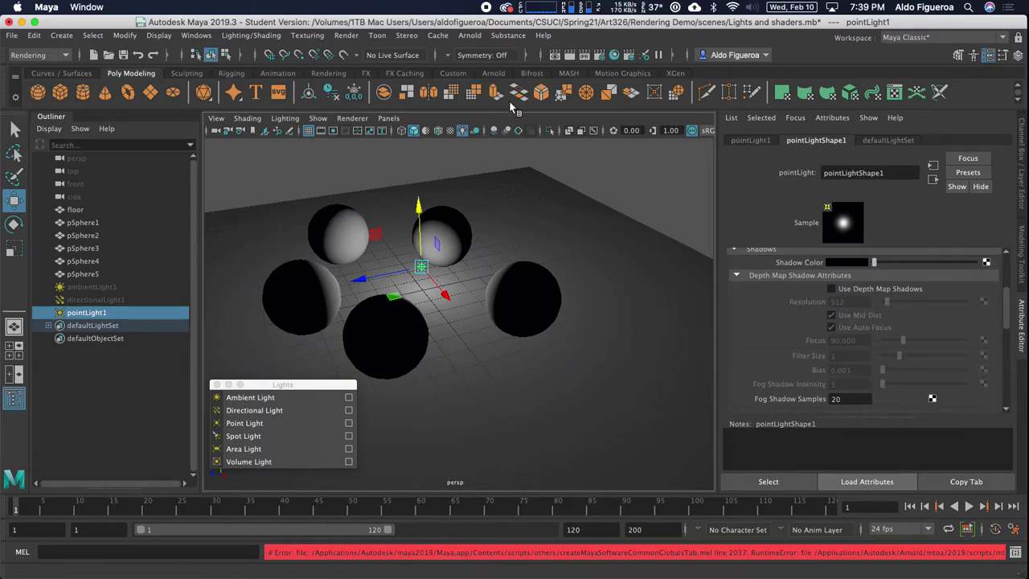
left_click(570, 55)
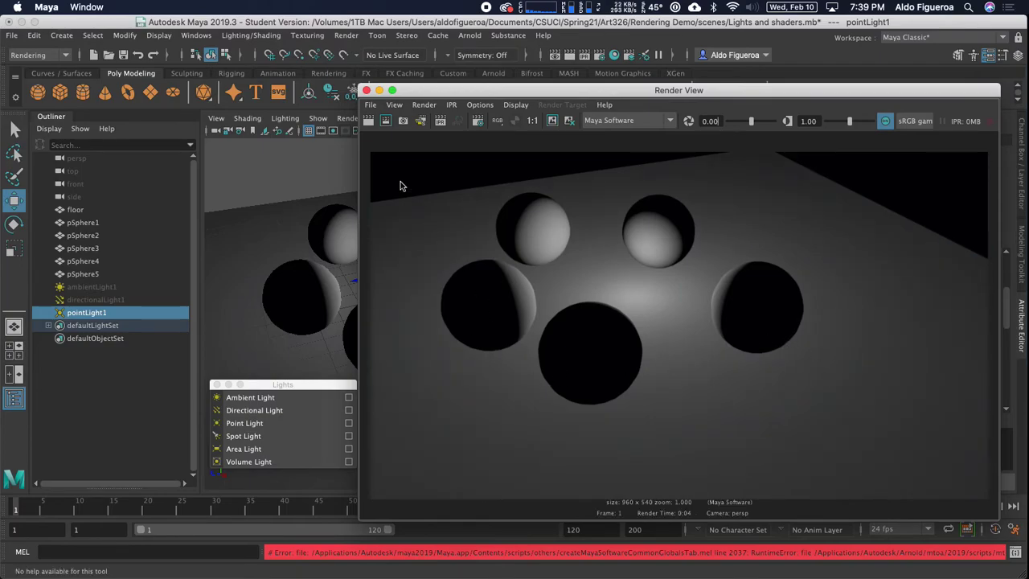
left_click(366, 91)
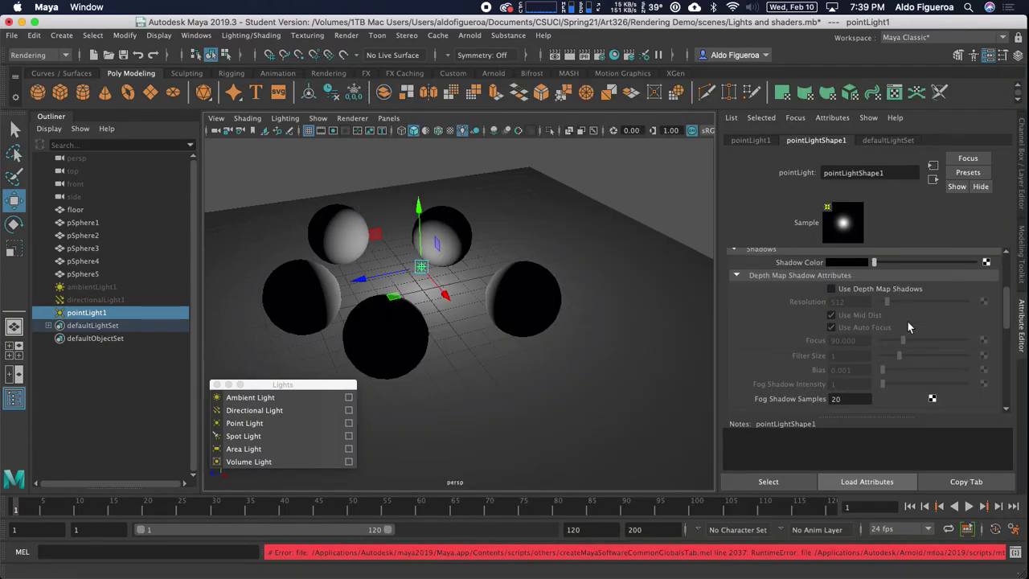
Enable Use Ray Trace Shadows and render the frame with sharp sphere shadows
scroll(826, 337, "down", 6)
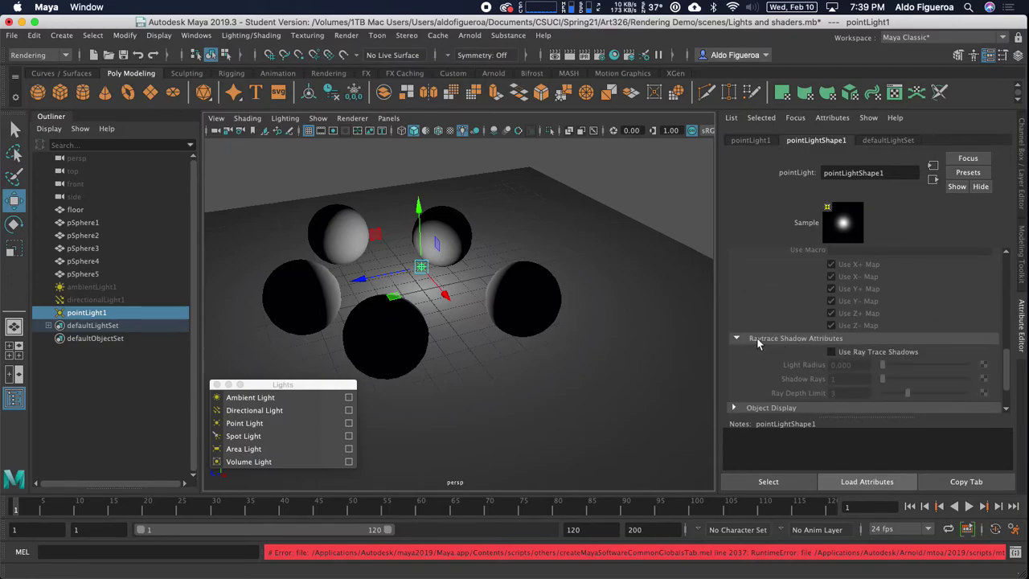
left_click(832, 352)
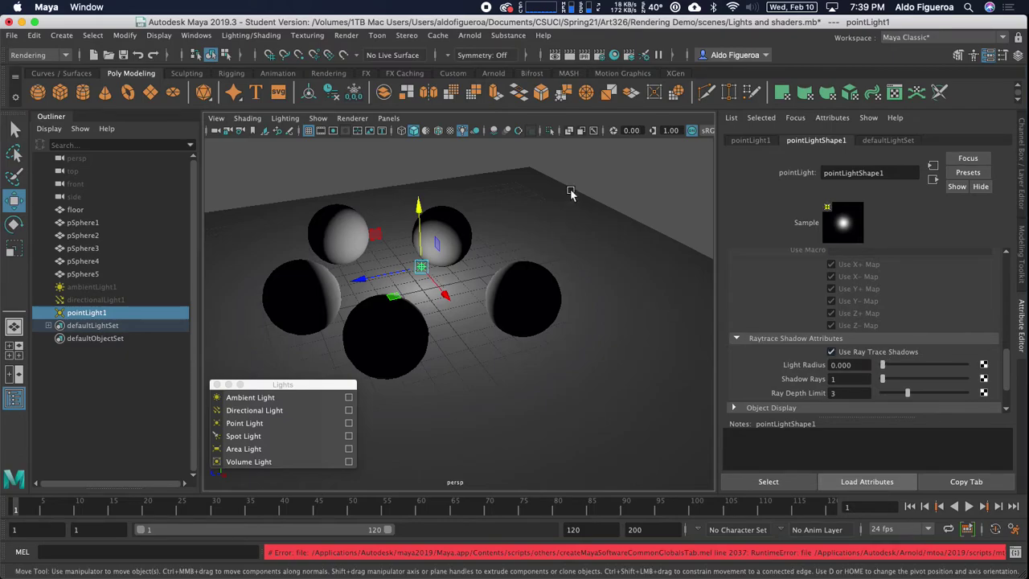
left_click(569, 57)
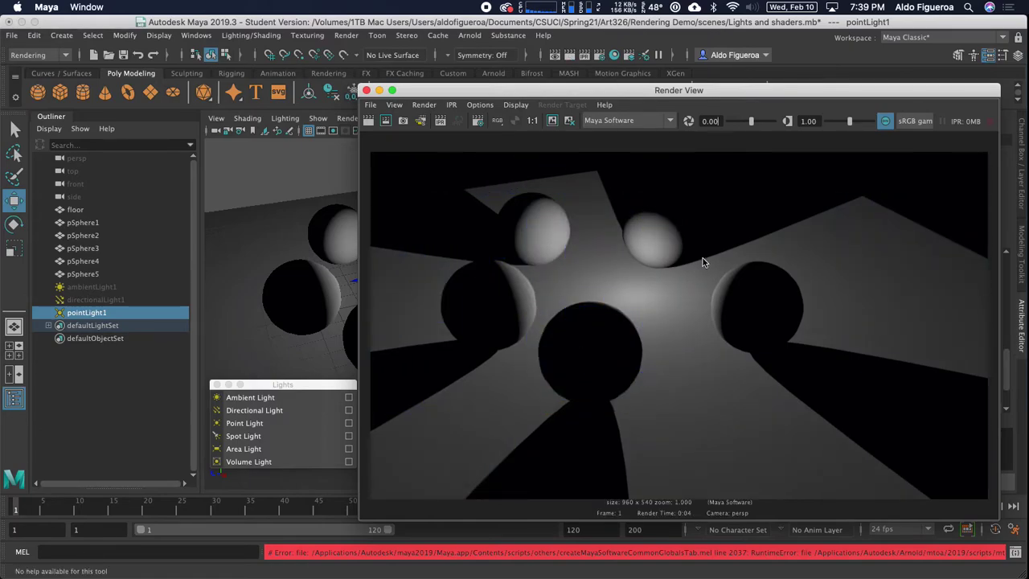
Set the point light's Decay Rate to Linear and re-render the frame
left_click_drag(780, 90, 501, 75)
scroll(780, 291, "up", 5)
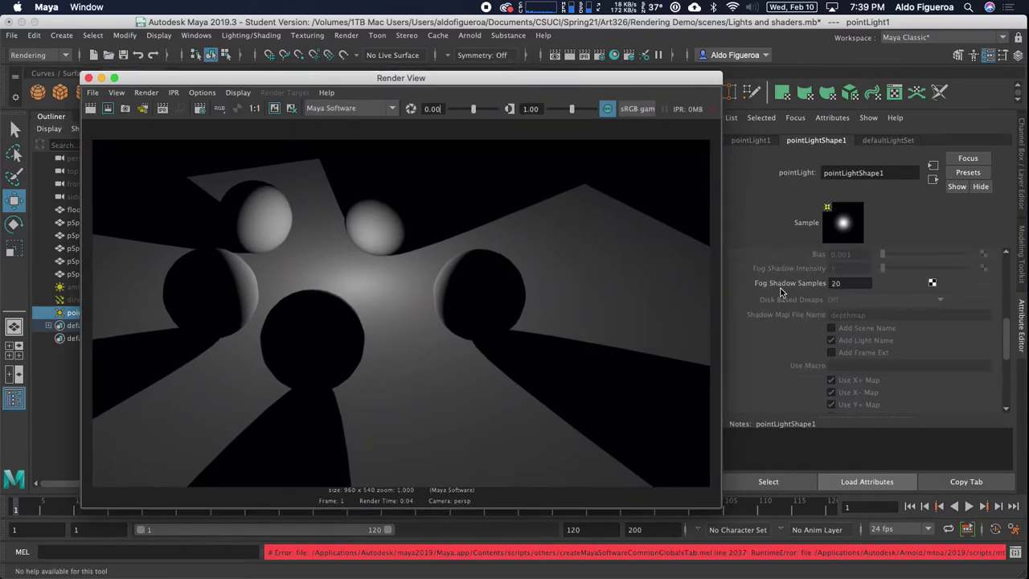
scroll(780, 291, "up", 6)
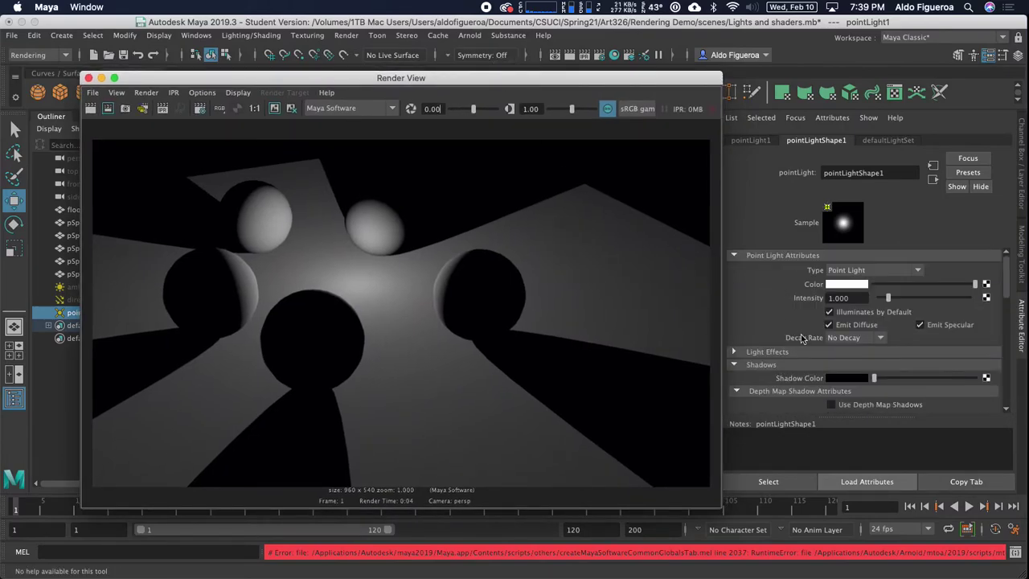
left_click(866, 337)
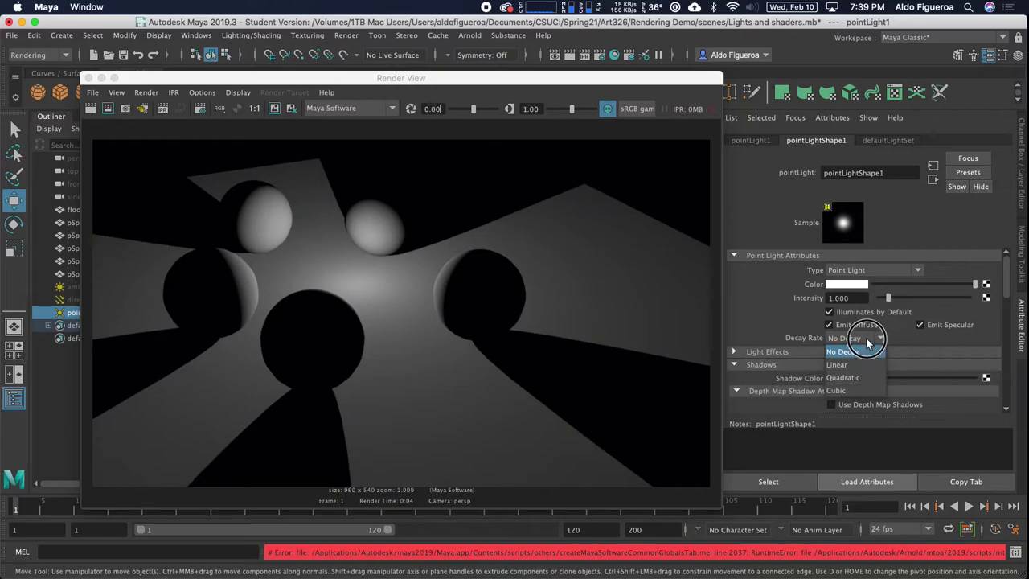
left_click(859, 367)
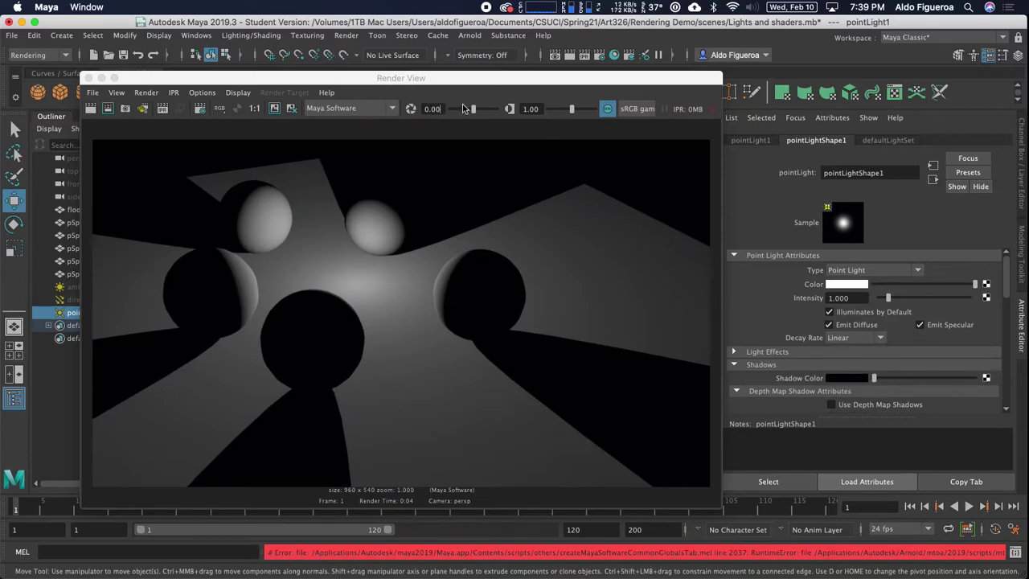
left_click_drag(276, 82, 473, 70)
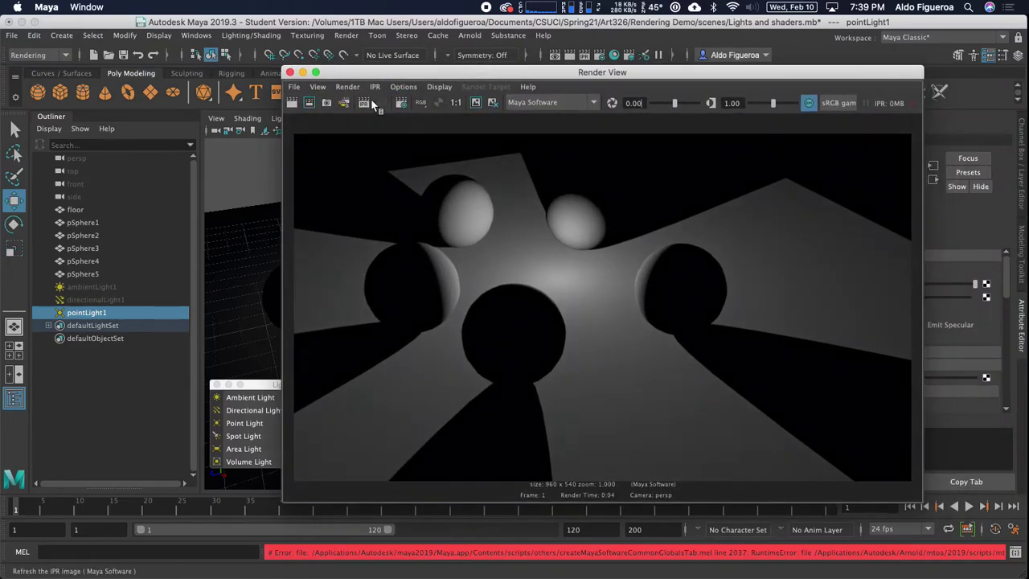
left_click(293, 106)
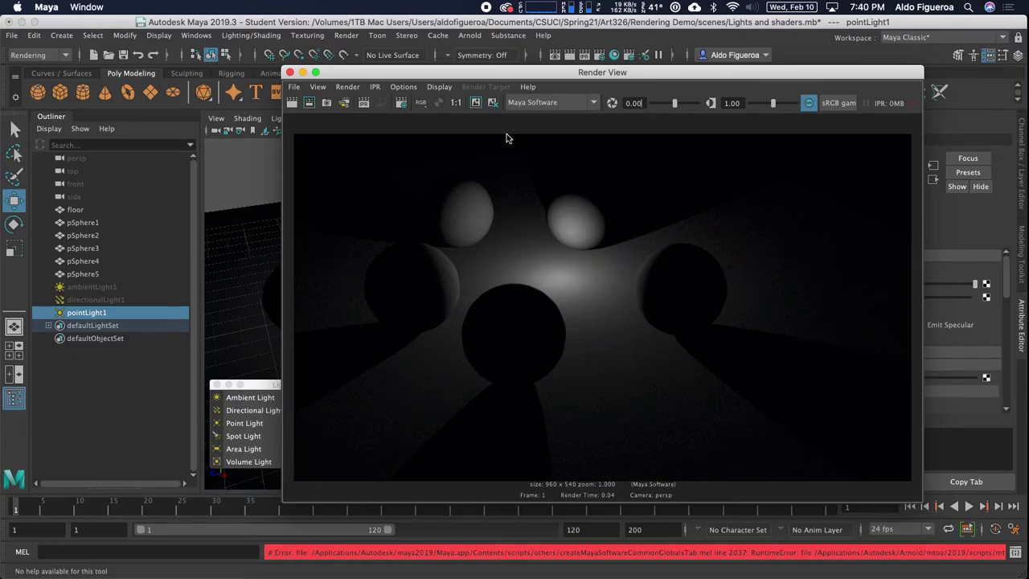
left_click_drag(674, 72, 458, 132)
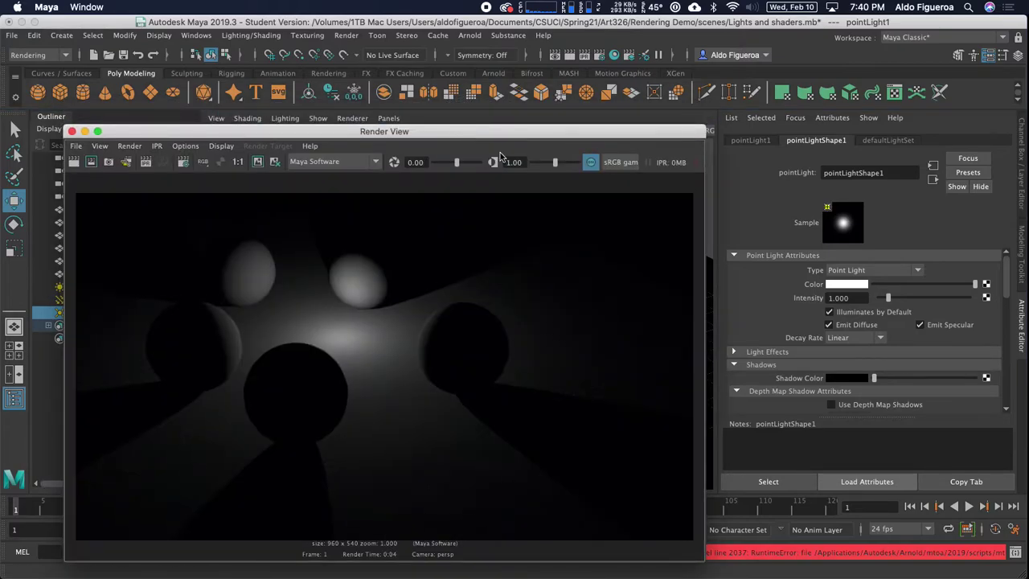
Expand pointLightShape1's Light Effects section to show Light Fog and Light Glow settings
left_click(734, 351)
scroll(770, 328, "down", 3)
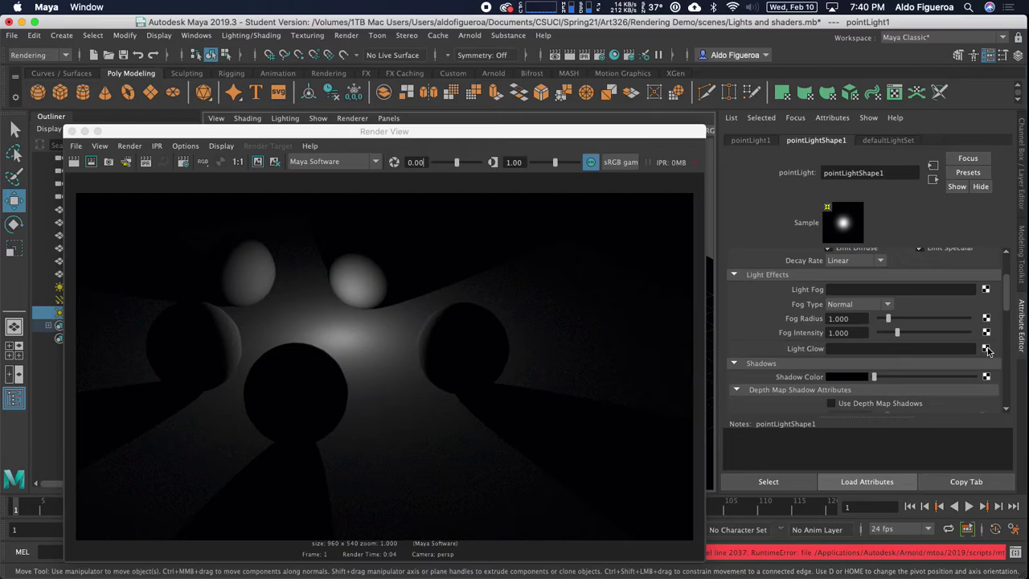
Add an opticalFX1 light glow to the point light and redo the render
left_click(986, 349)
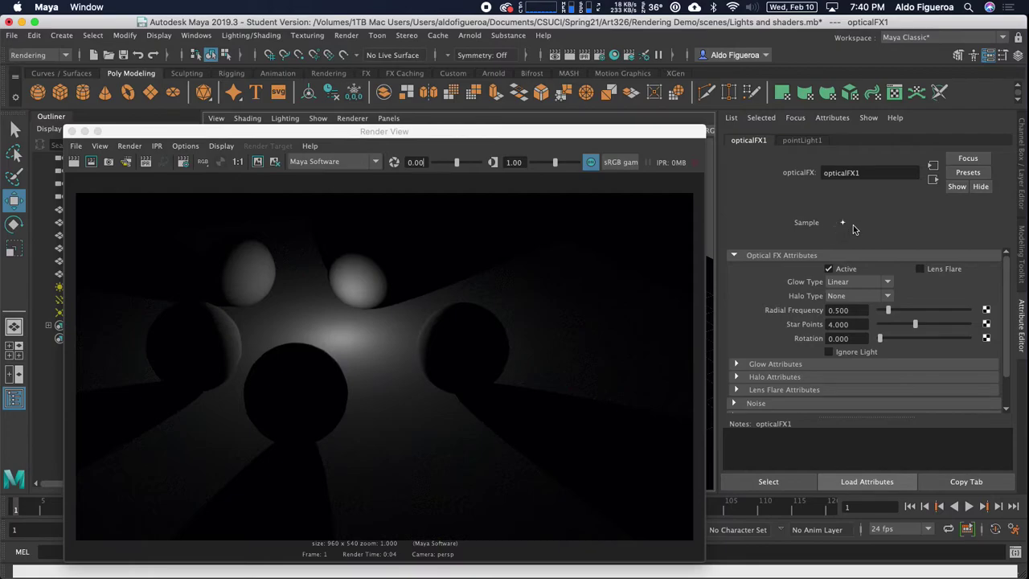
left_click(74, 163)
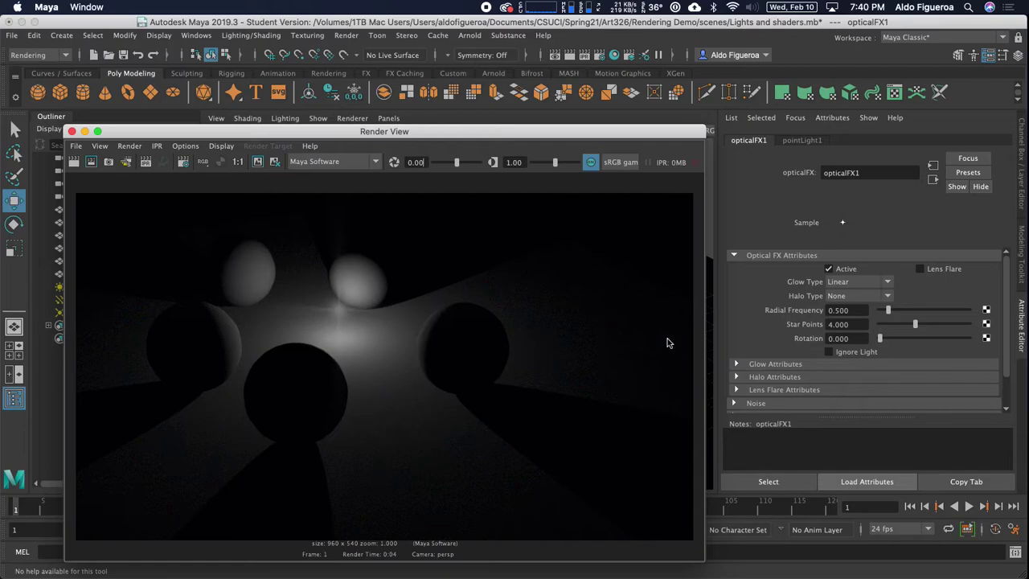
Set the opticalFX1 Glow Type to Ball and re-render
left_click(888, 283)
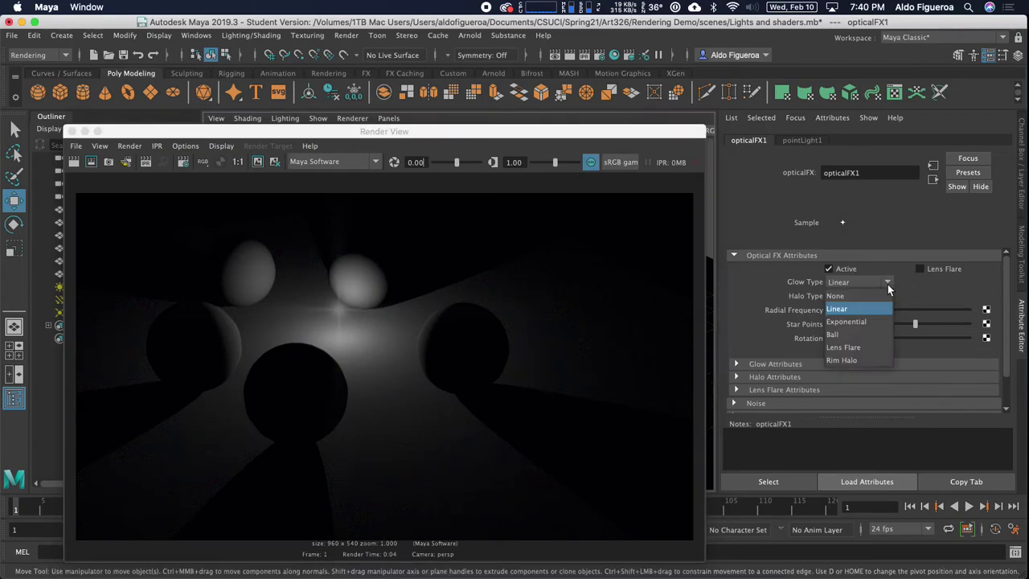
left_click(876, 335)
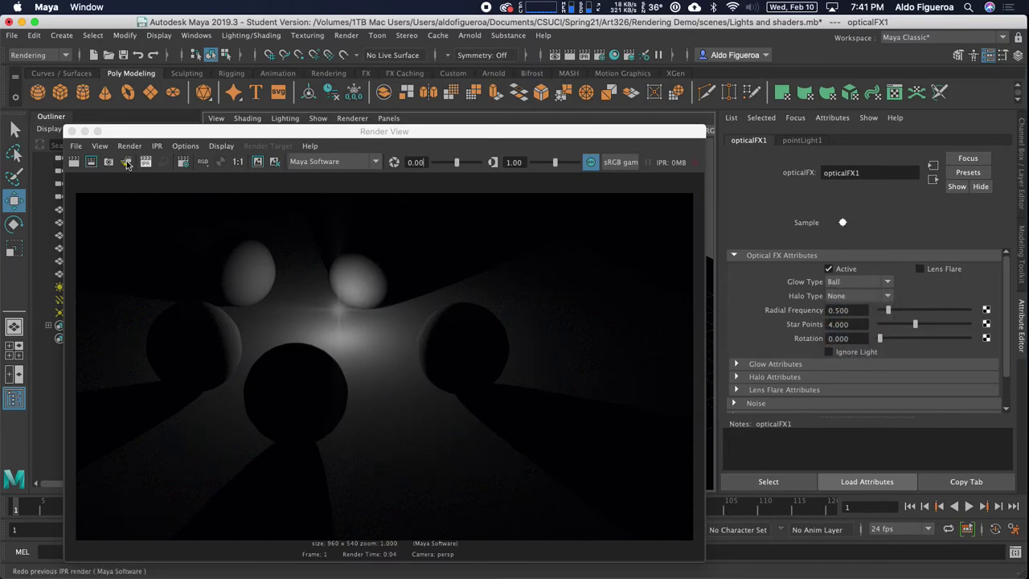
left_click(73, 162)
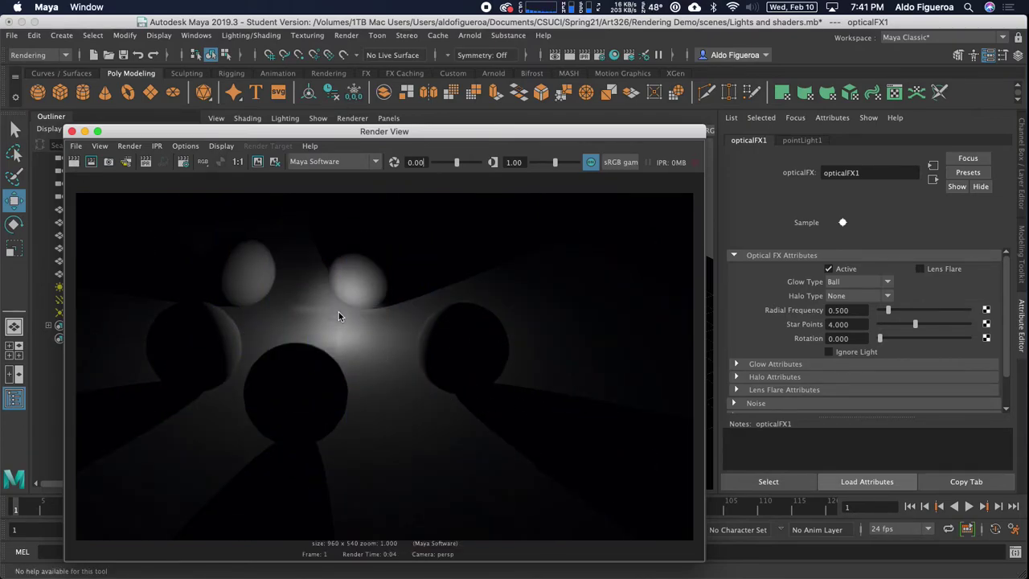
Set Halo Type to Linear, turn on Lens Flare, and re-render
left_click(889, 299)
left_click(877, 323)
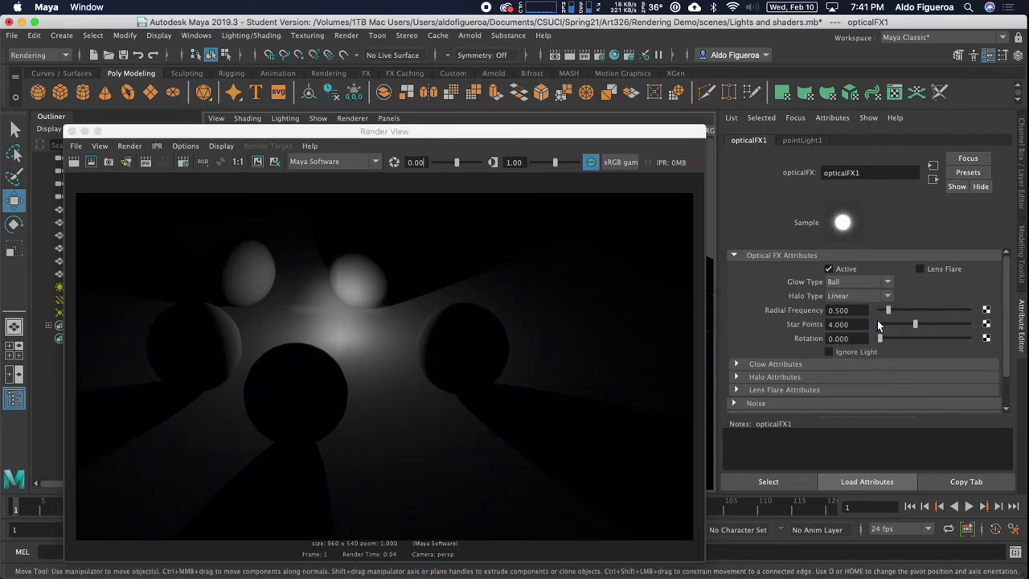
left_click(73, 162)
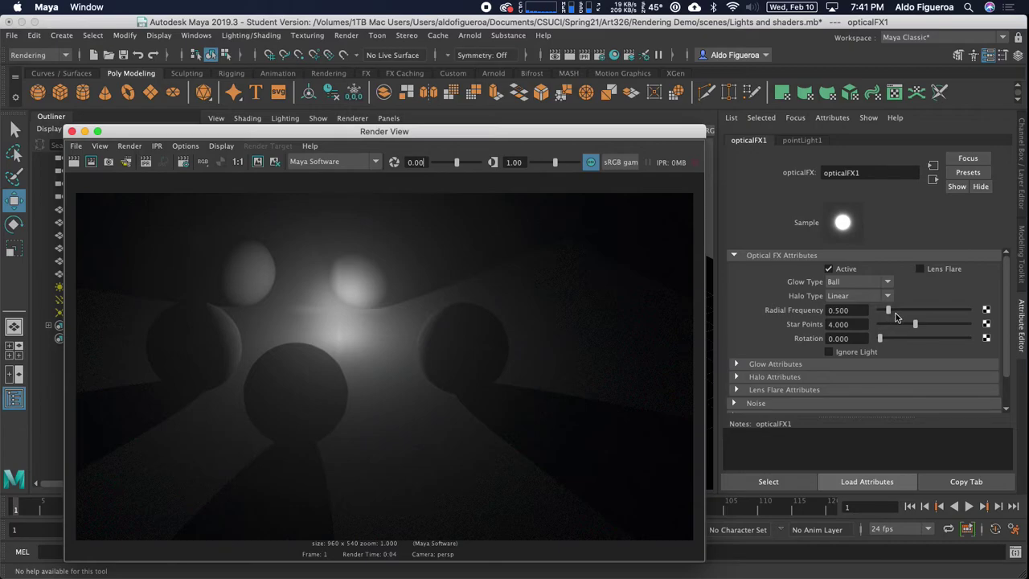
left_click(920, 269)
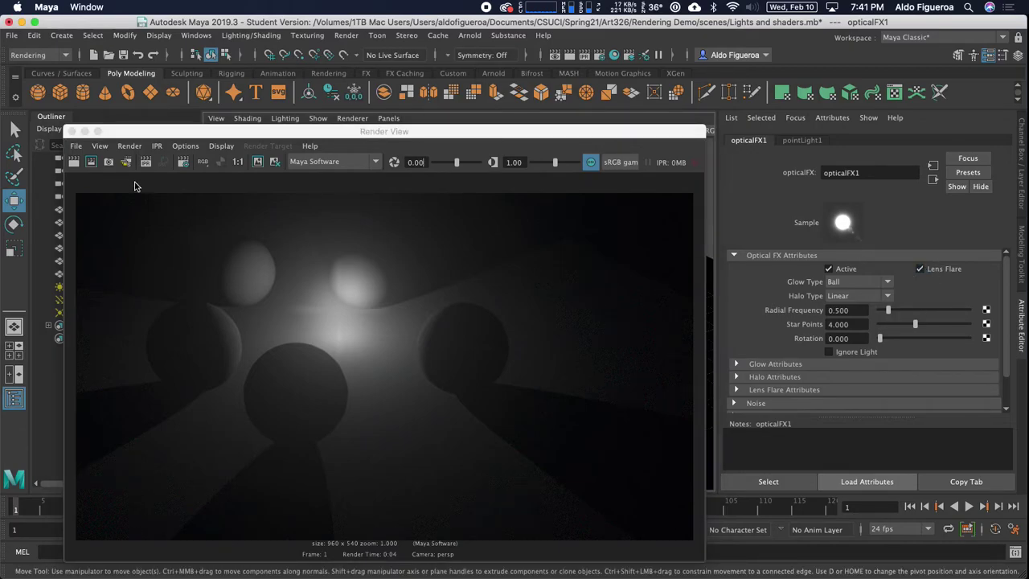
left_click(72, 161)
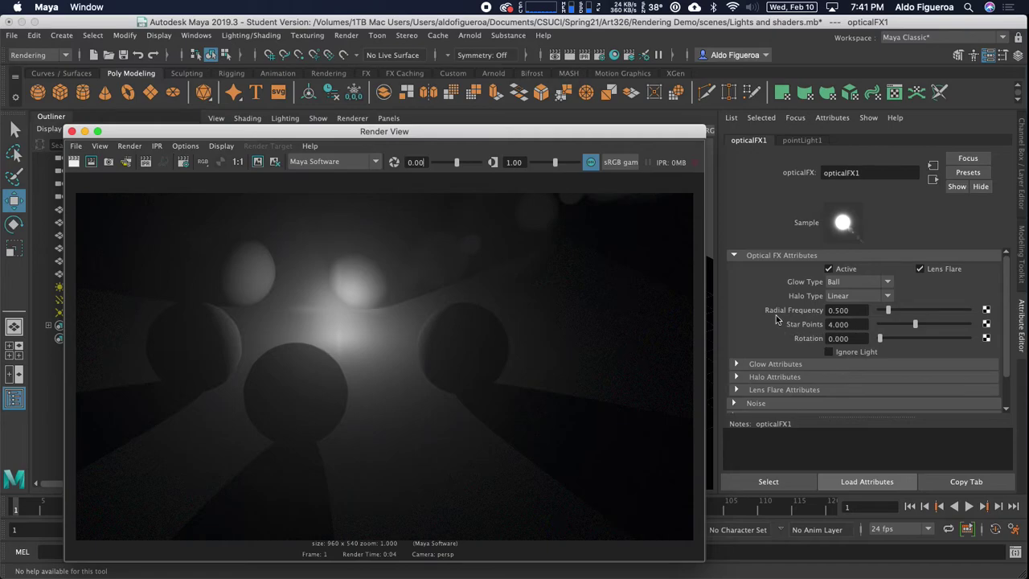
Expand the Glow, Halo and Lens Flare attributes and drag Star Points up to about 7
left_click(737, 364)
scroll(765, 352, "down", 3)
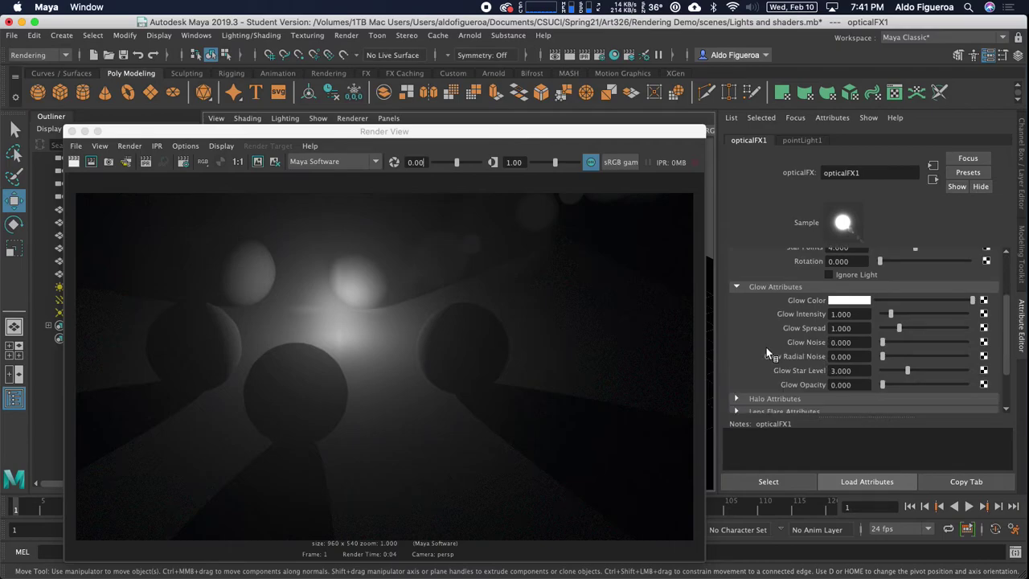
scroll(808, 327, "down", 2)
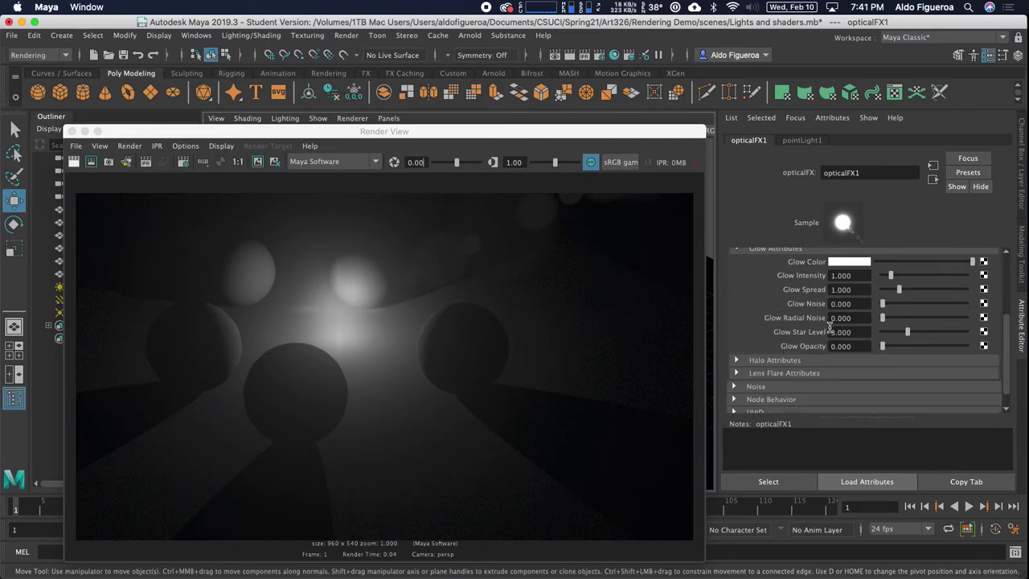
left_click(743, 360)
scroll(757, 350, "down", 2)
left_click(755, 354)
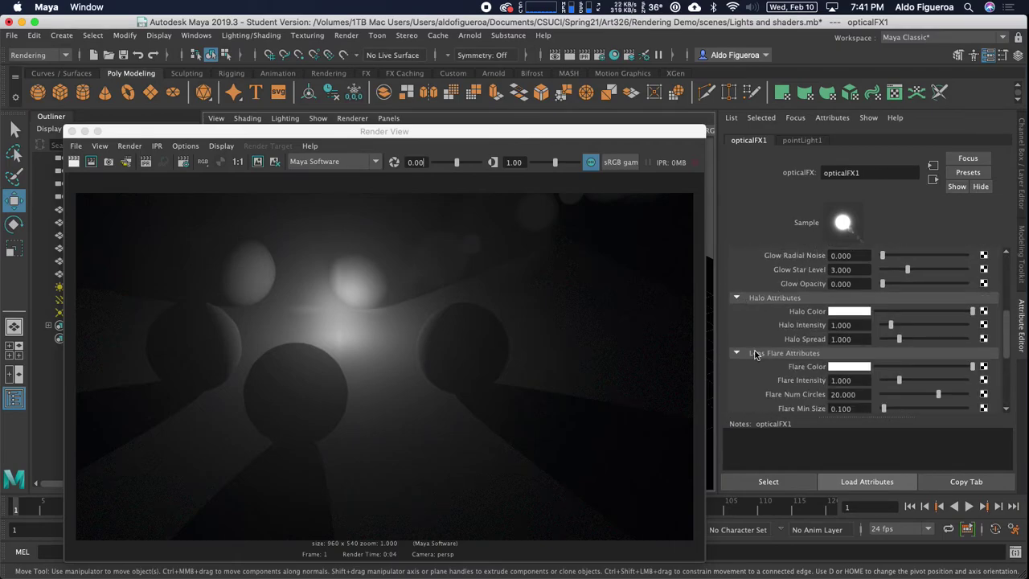
scroll(763, 350, "down", 3)
scroll(770, 347, "down", 2)
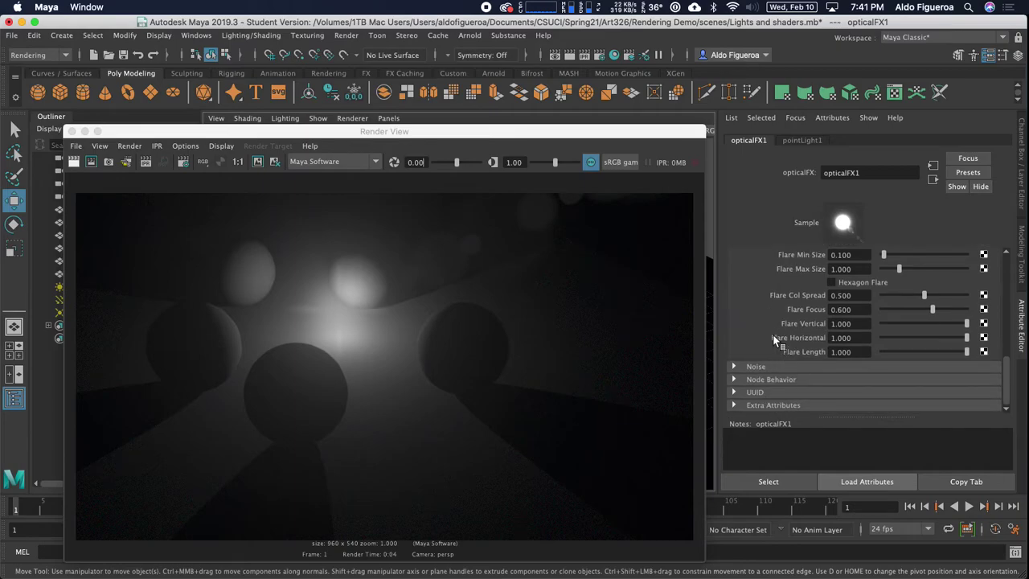
scroll(774, 340, "up", 6)
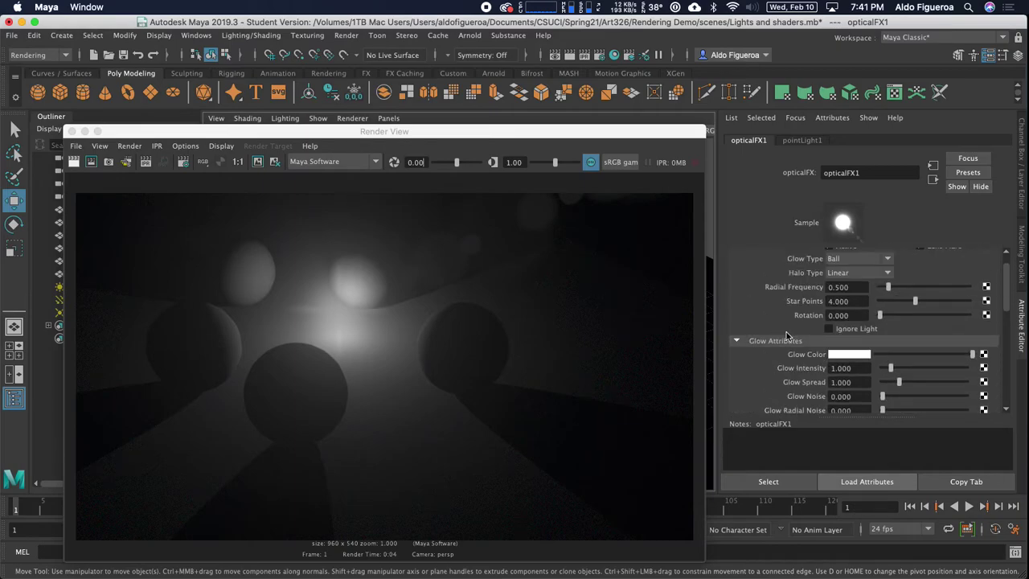
scroll(788, 336, "up", 1)
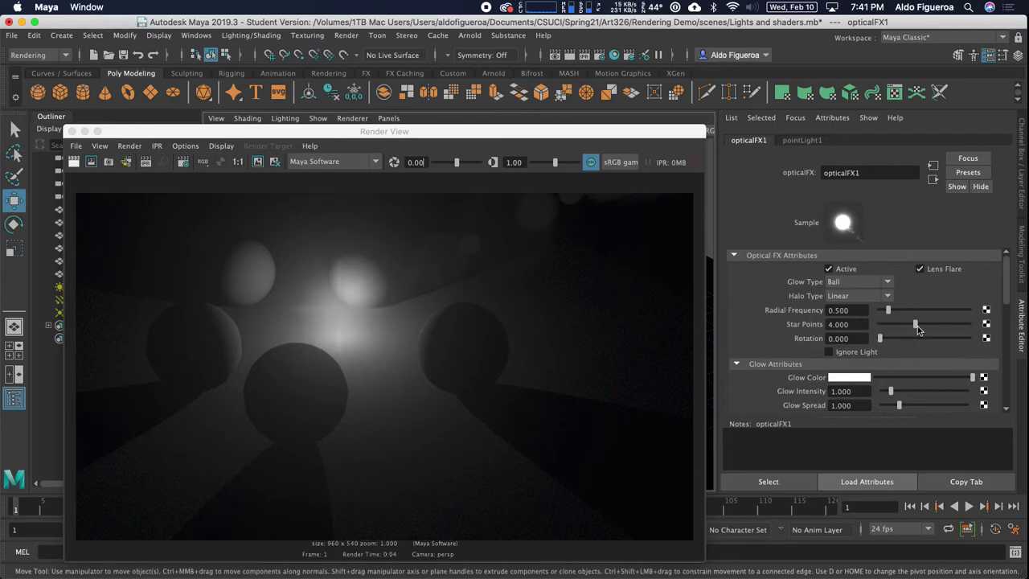
left_click_drag(917, 325, 940, 327)
Set Star Points to 6 and re-render
double_click(850, 324)
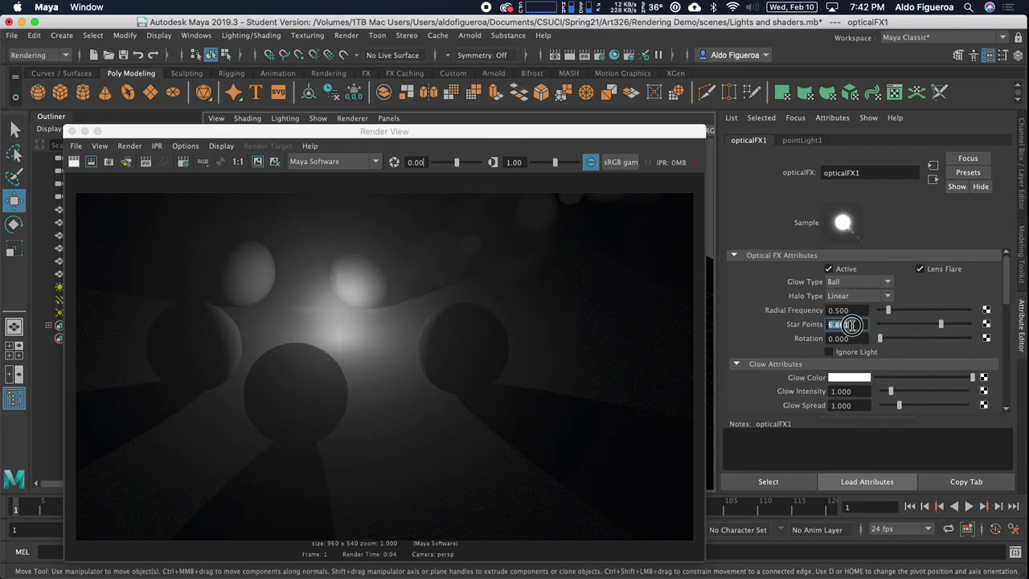
type("6")
key("Return")
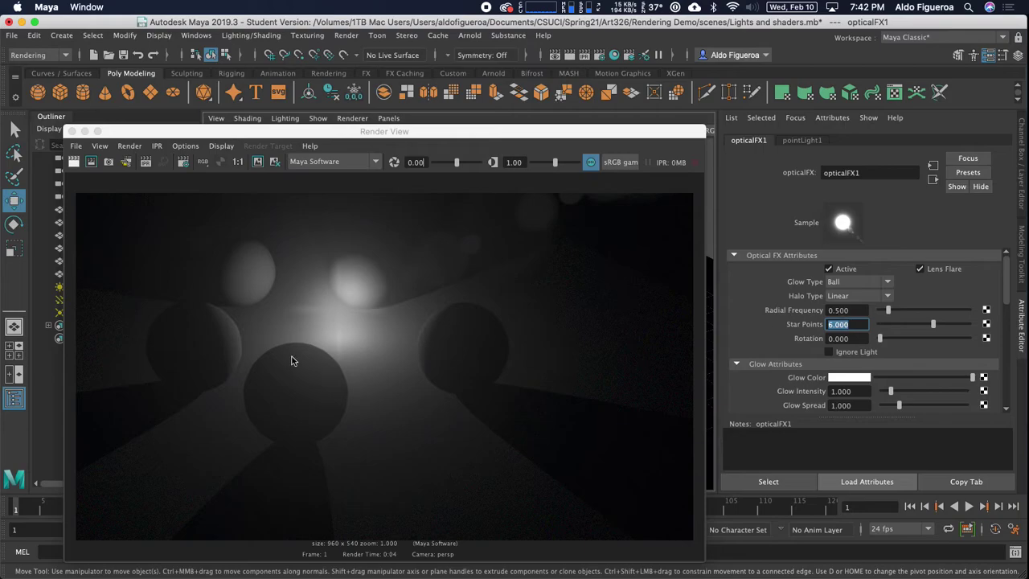
left_click(74, 163)
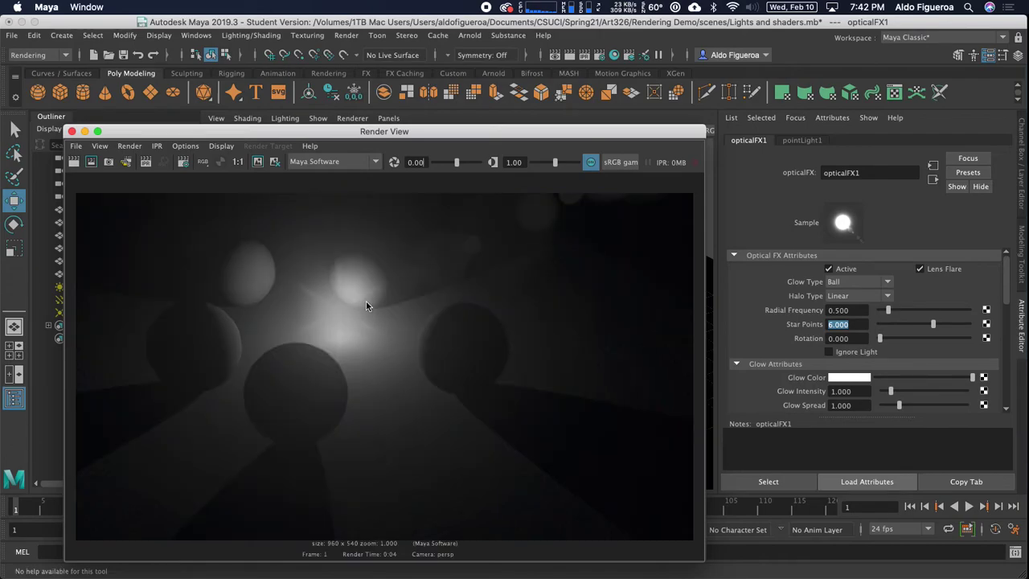
Change Halo Type to Ball, turn off Lens Flare, and re-render
left_click(886, 297)
left_click(866, 350)
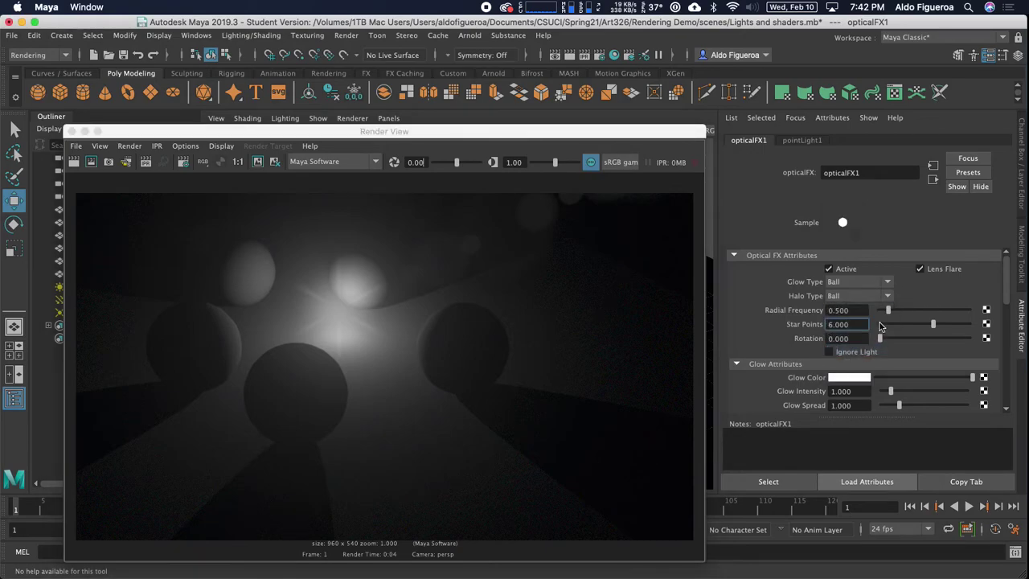
left_click(920, 269)
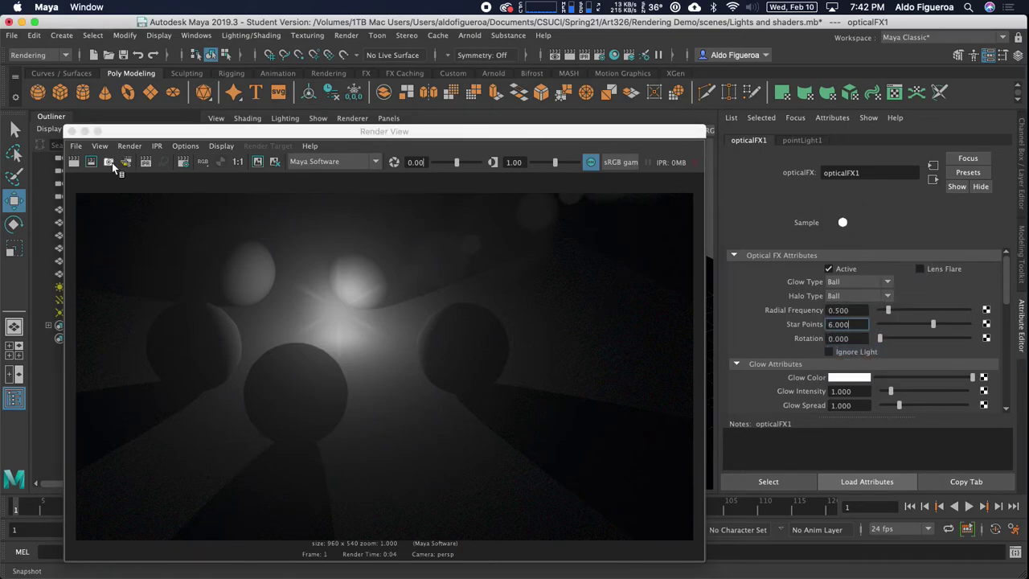
left_click(73, 162)
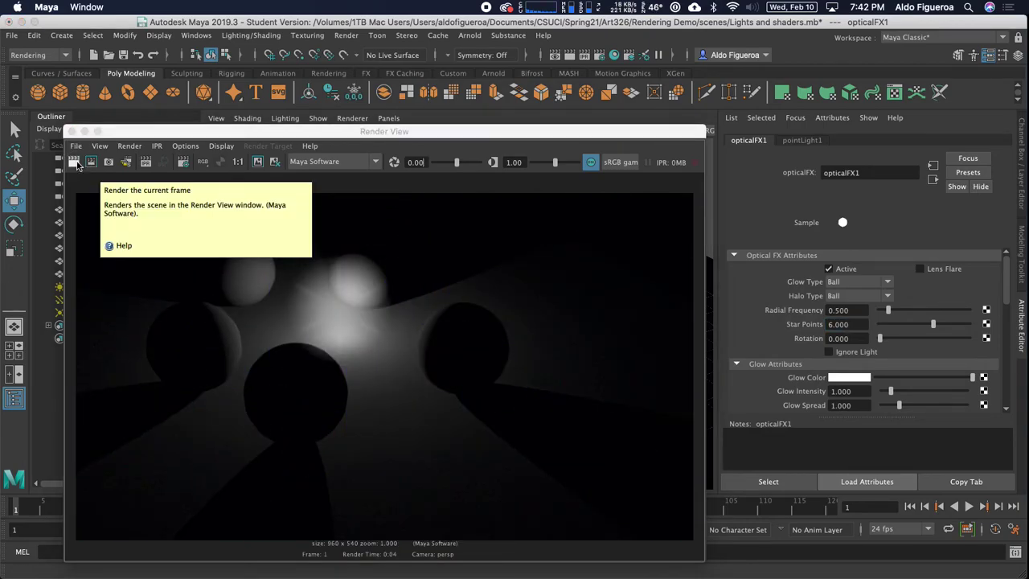
Move the Ball-glow Render View right to reveal the Outliner's floor, five spheres and pointLight1
scroll(832, 306, "down", 5)
scroll(832, 305, "down", 3)
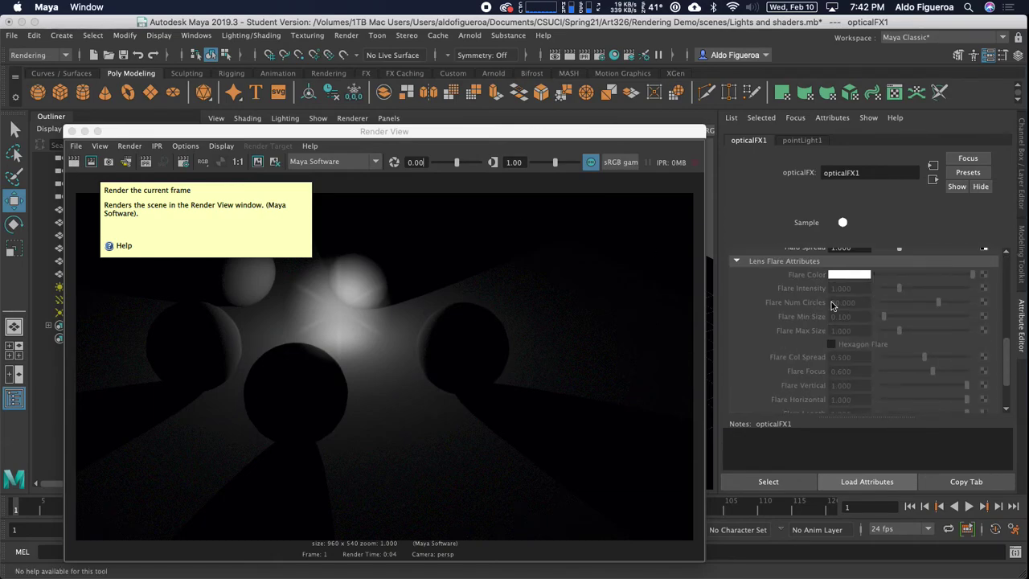
scroll(831, 304, "up", 8)
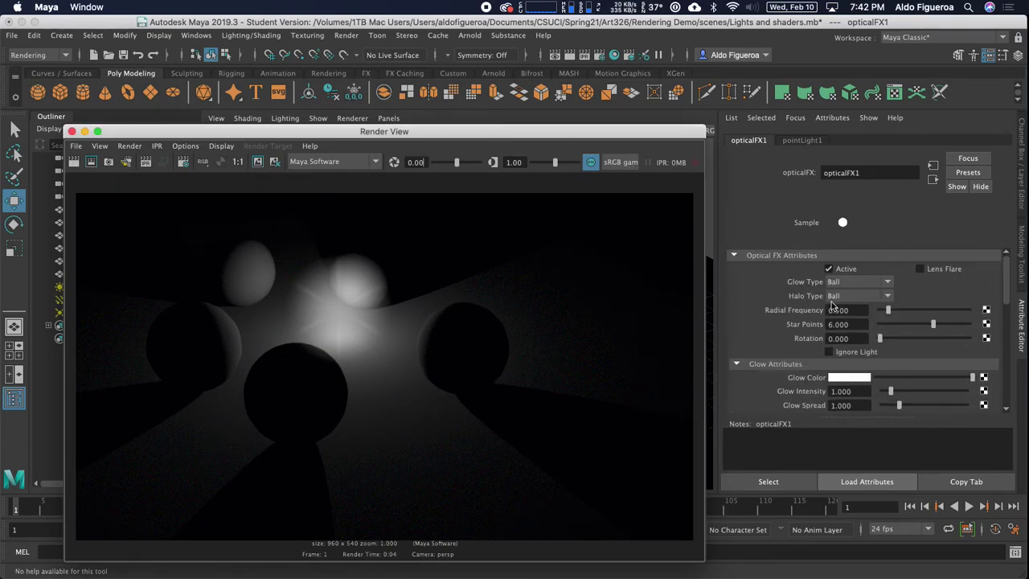
left_click_drag(284, 131, 574, 100)
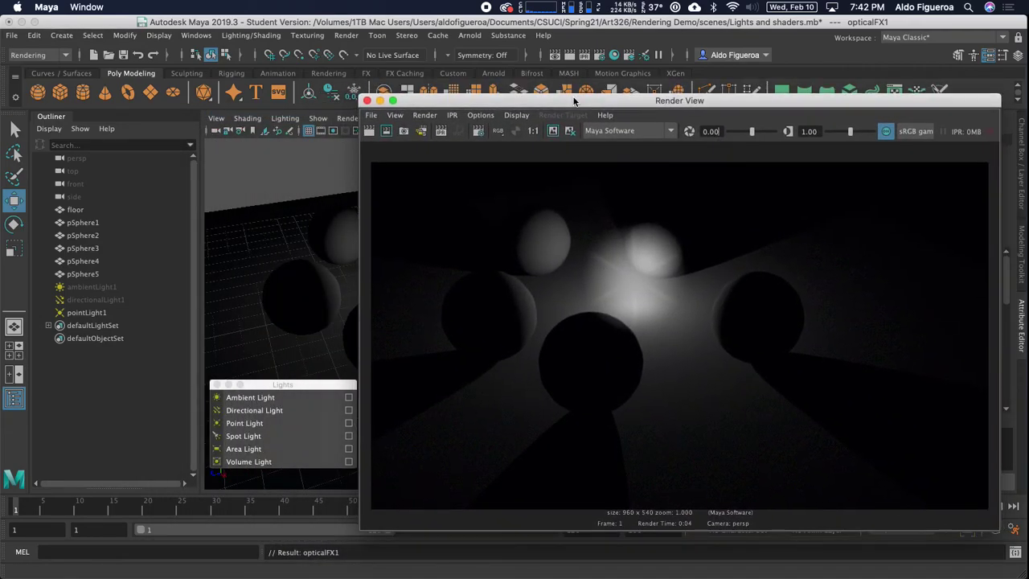